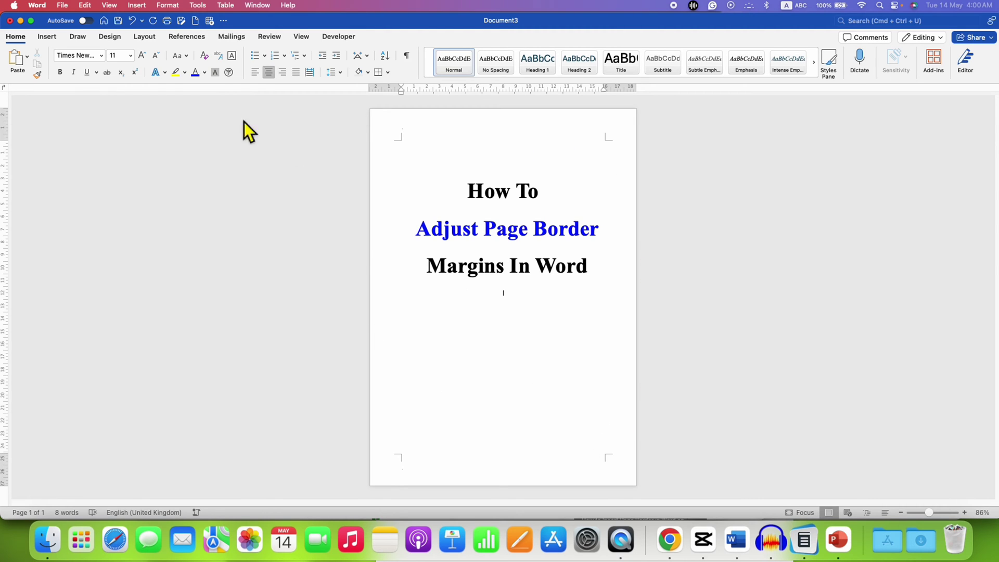
# Show the margin presets on the Layout tab, where Normal is currently applied.
pyautogui.click(143, 37)
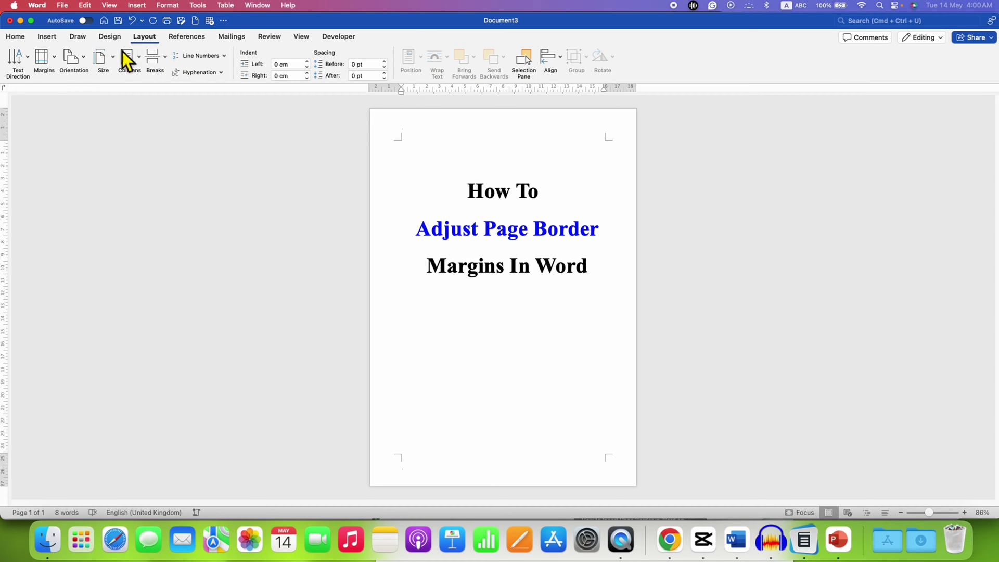
pyautogui.click(54, 59)
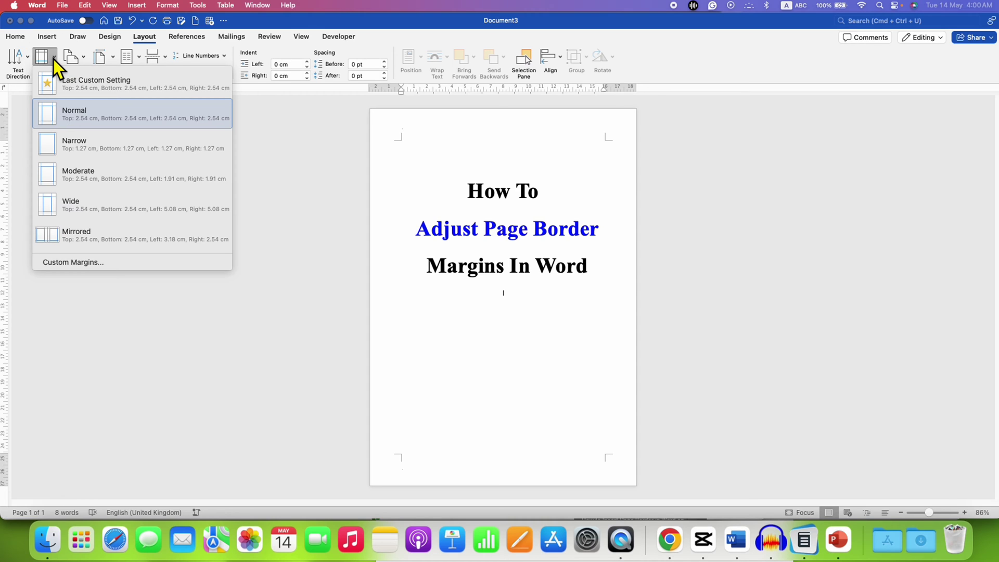
# Set a 5 cm left margin in Custom Margins, applied to the whole document.
pyautogui.click(160, 264)
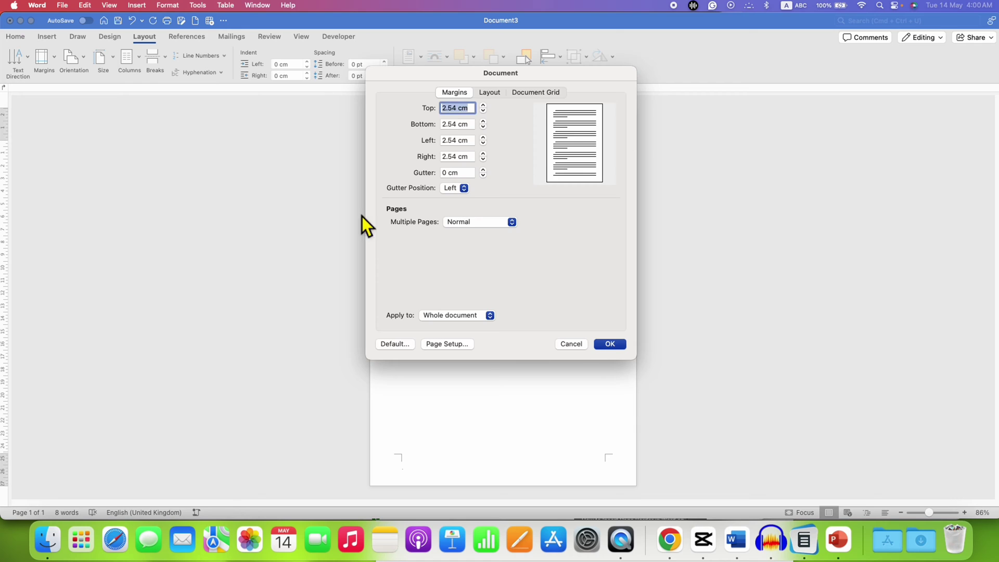
pyautogui.moveTo(427, 76); pyautogui.dragTo(608, 175)
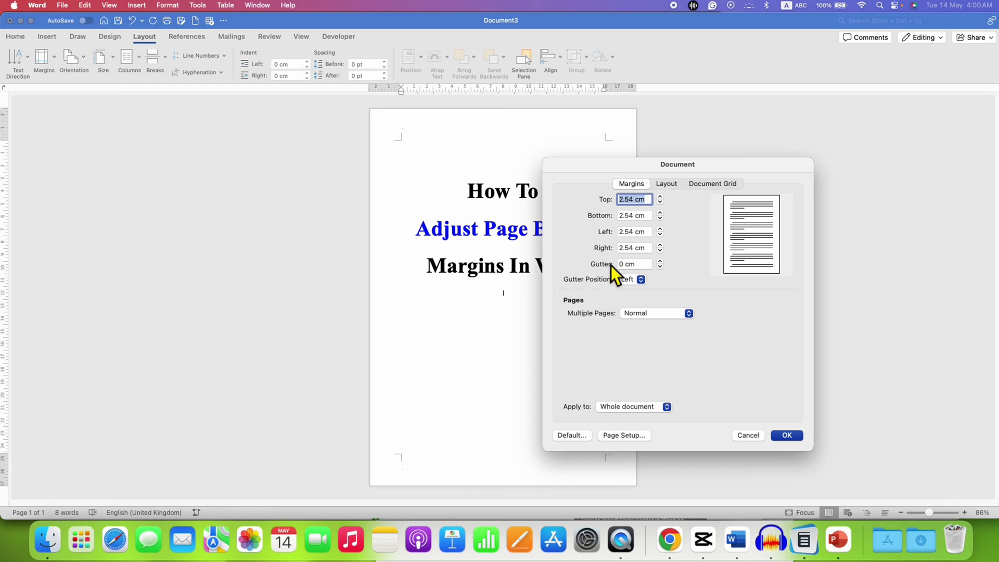
pyautogui.doubleClick(623, 231)
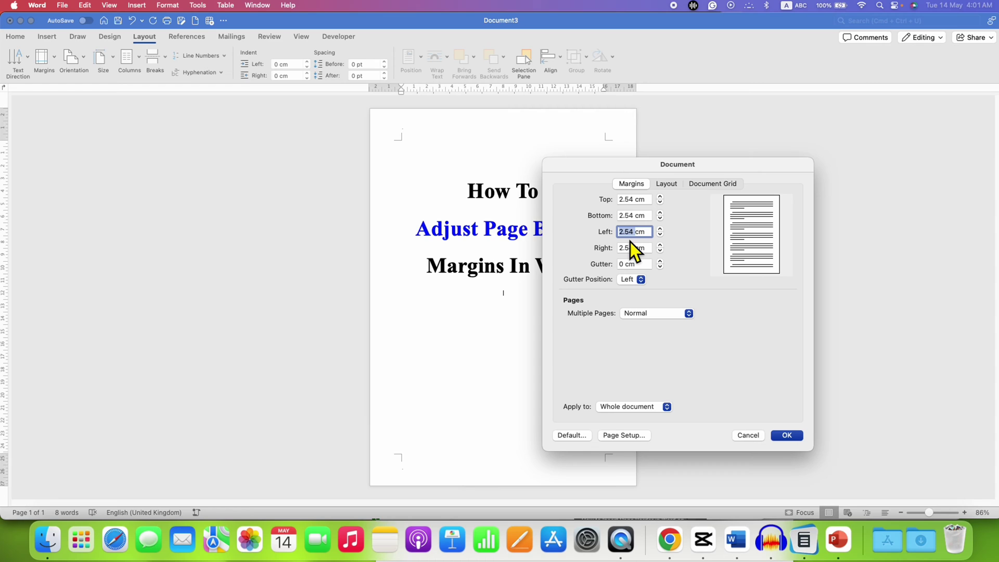
pyautogui.write('5')
pyautogui.click(638, 248)
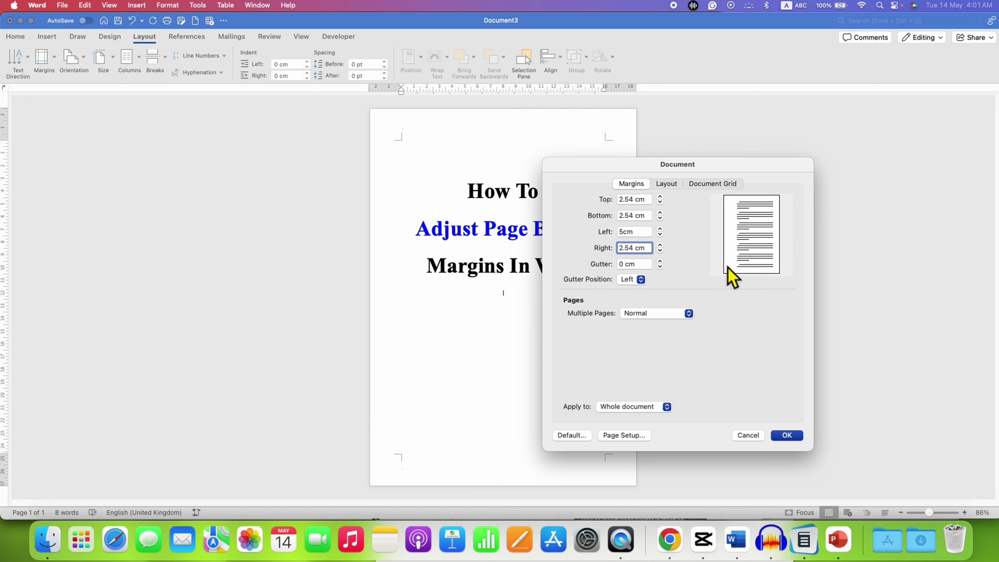
pyautogui.click(635, 231)
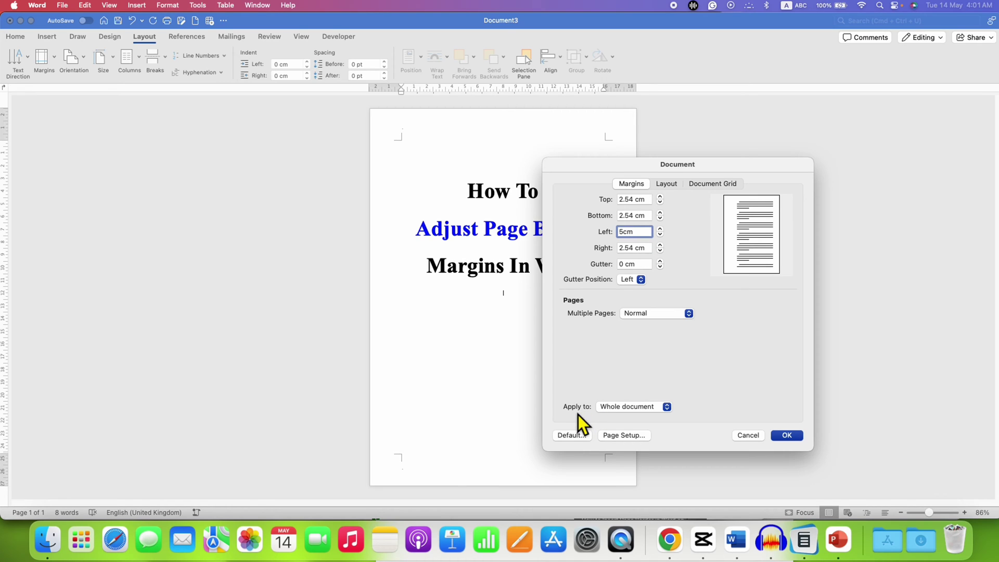
pyautogui.click(645, 410)
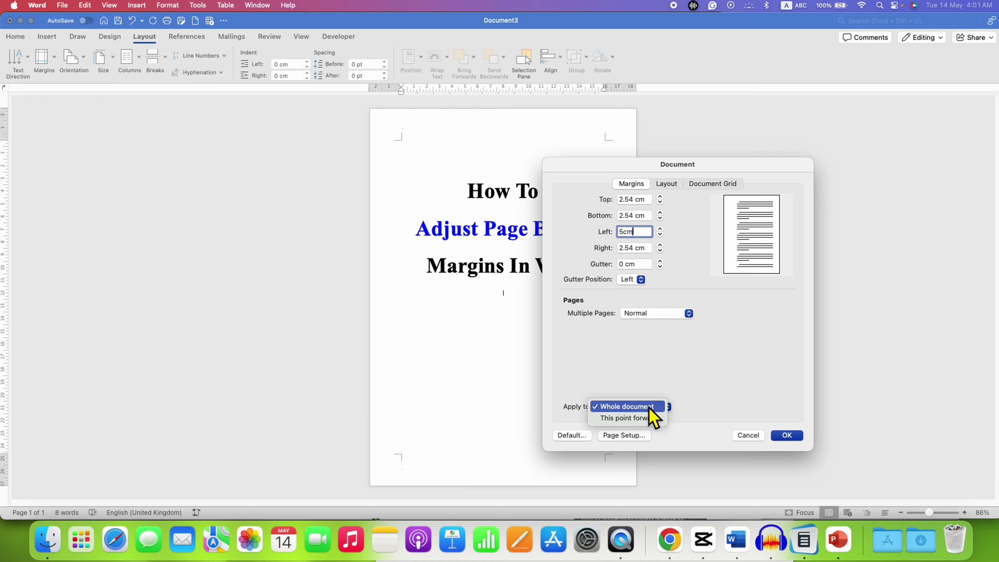
pyautogui.click(650, 408)
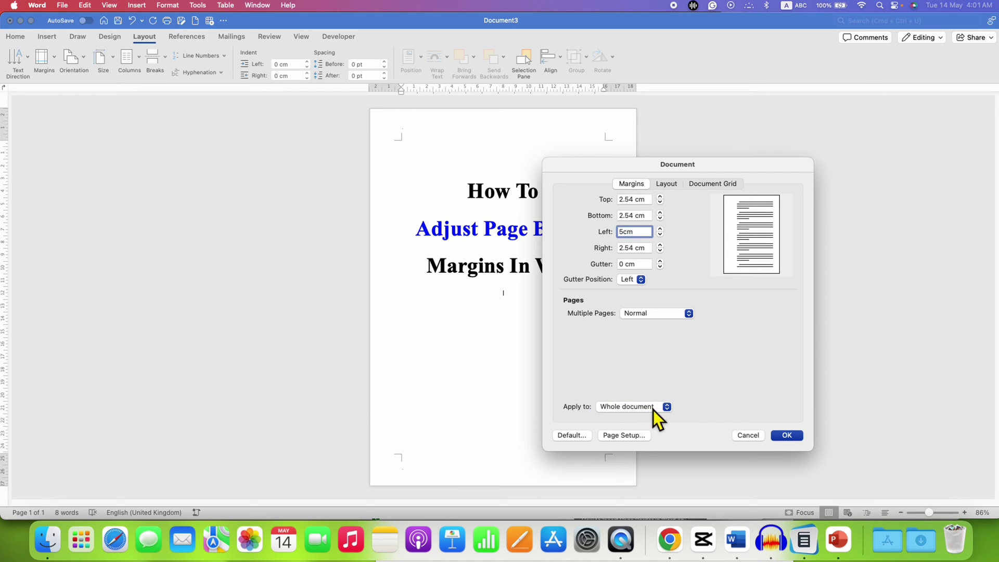
pyautogui.click(785, 435)
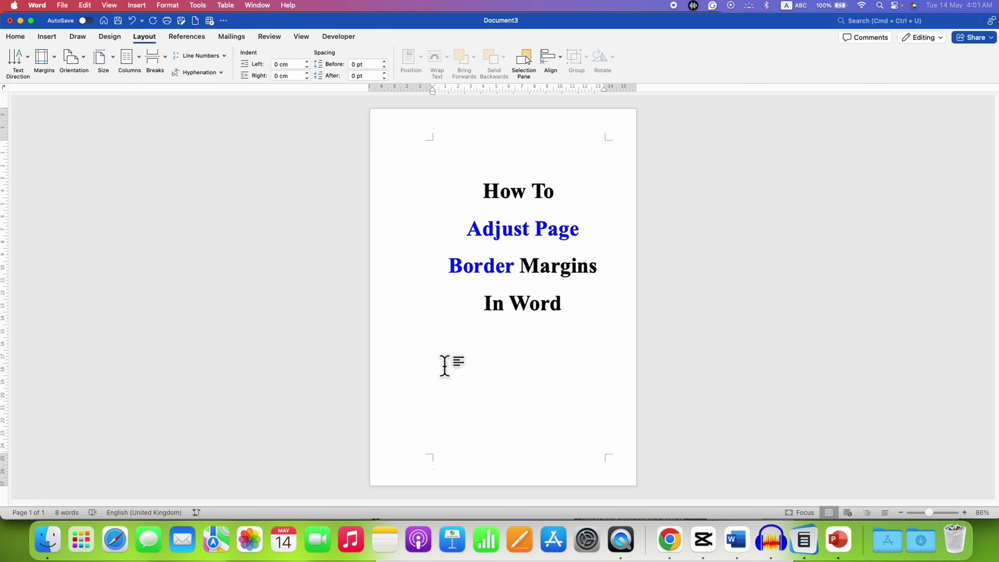
# Switch the ribbon to the Design options to reach the page border settings.
pyautogui.click(111, 41)
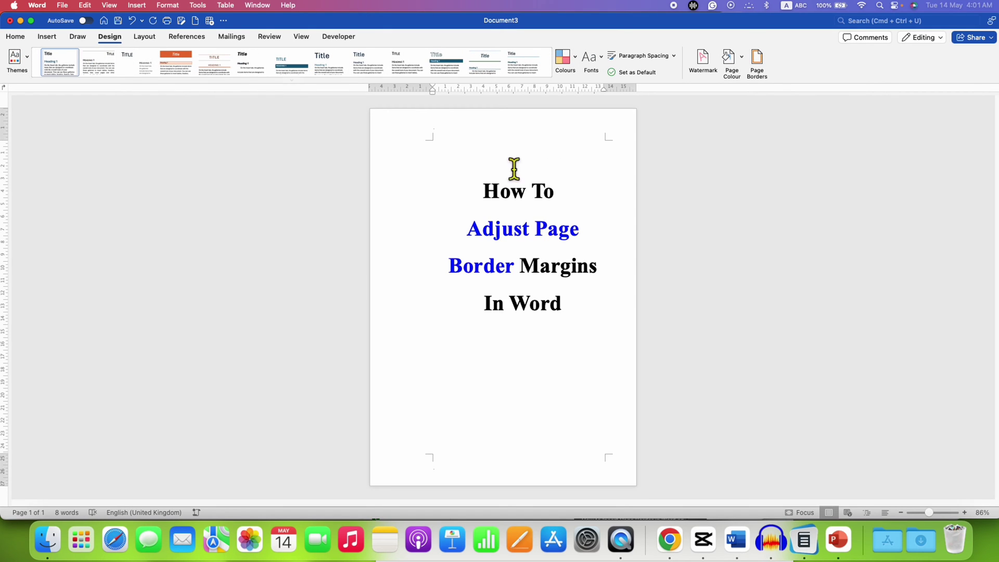
# In Page Borders, choose a Box border in red at 3 pt width.
pyautogui.click(760, 72)
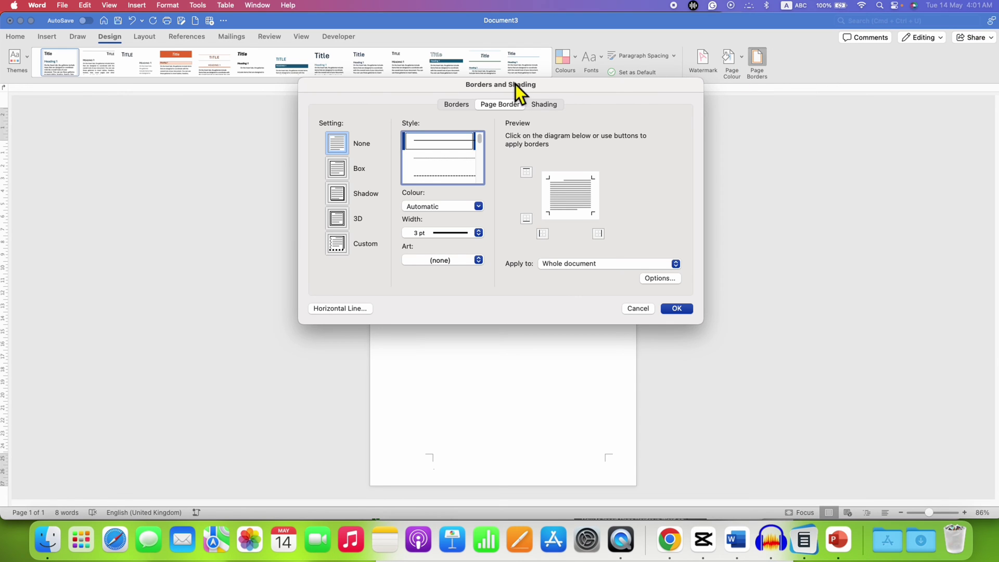
pyautogui.moveTo(509, 87); pyautogui.dragTo(708, 181)
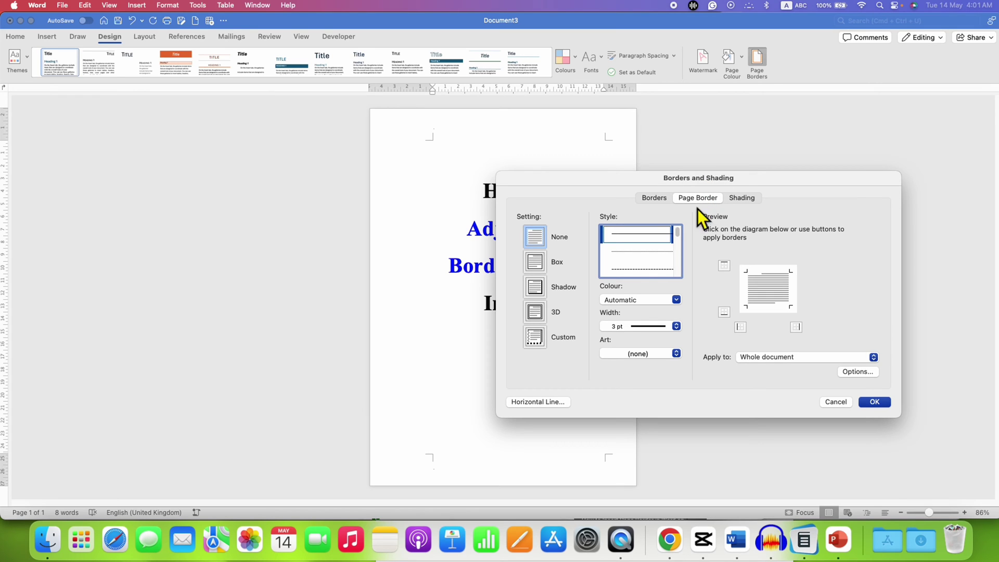
pyautogui.click(534, 271)
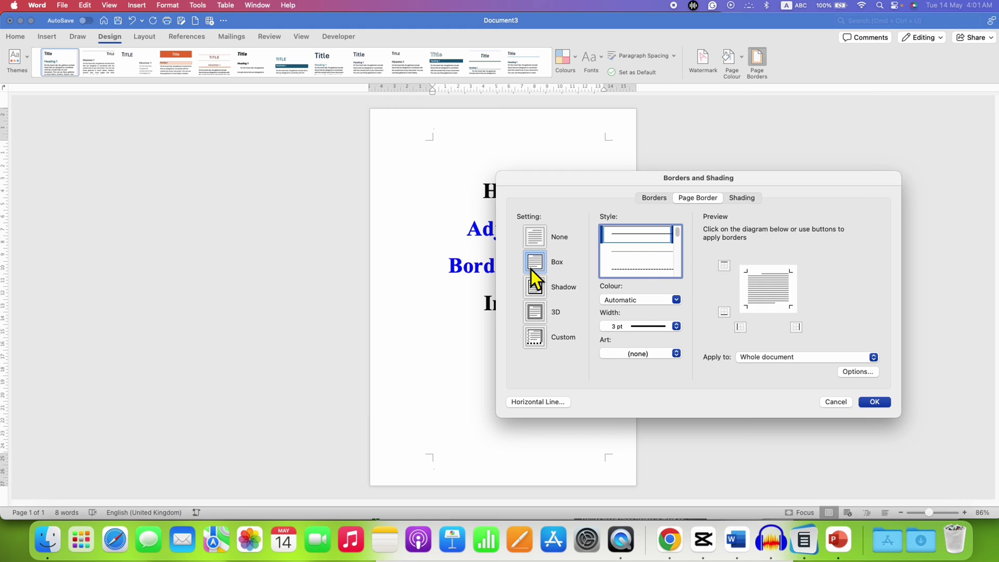
pyautogui.click(630, 301)
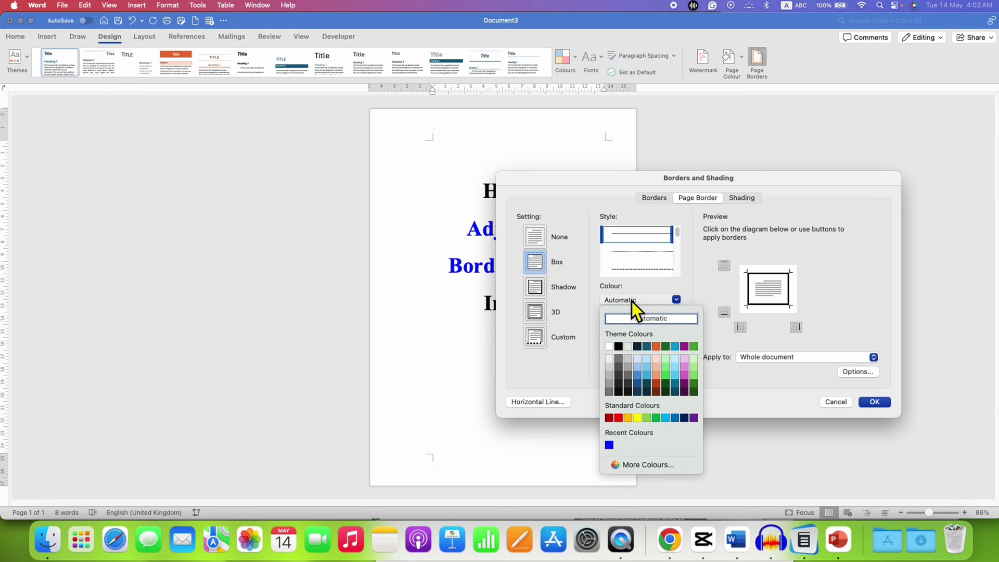
pyautogui.click(618, 418)
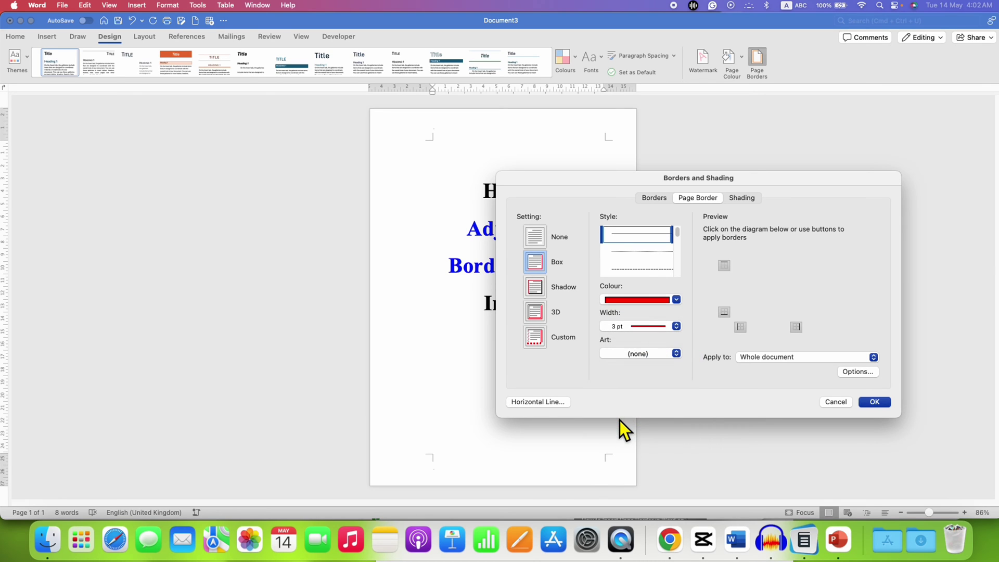
pyautogui.click(640, 327)
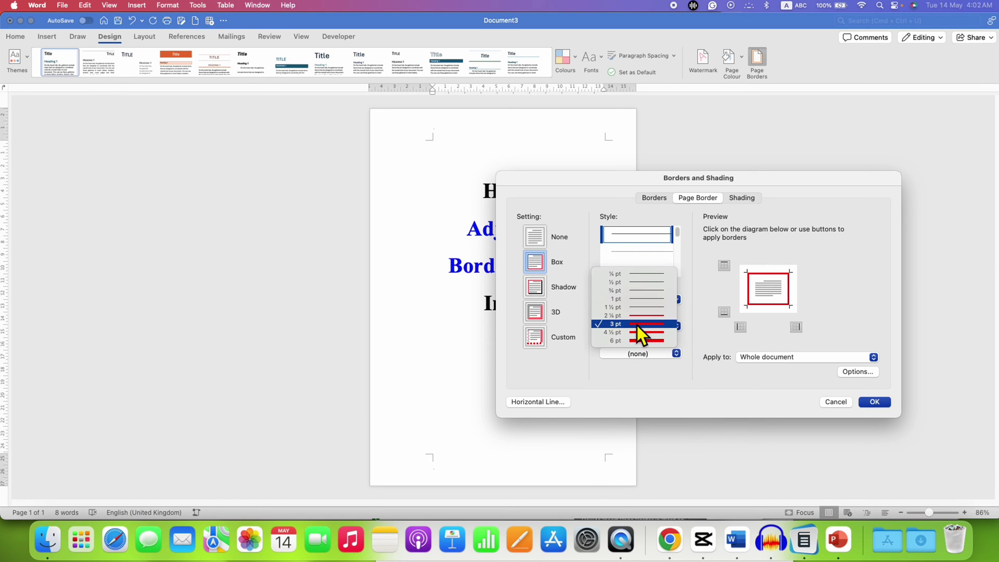
pyautogui.click(624, 325)
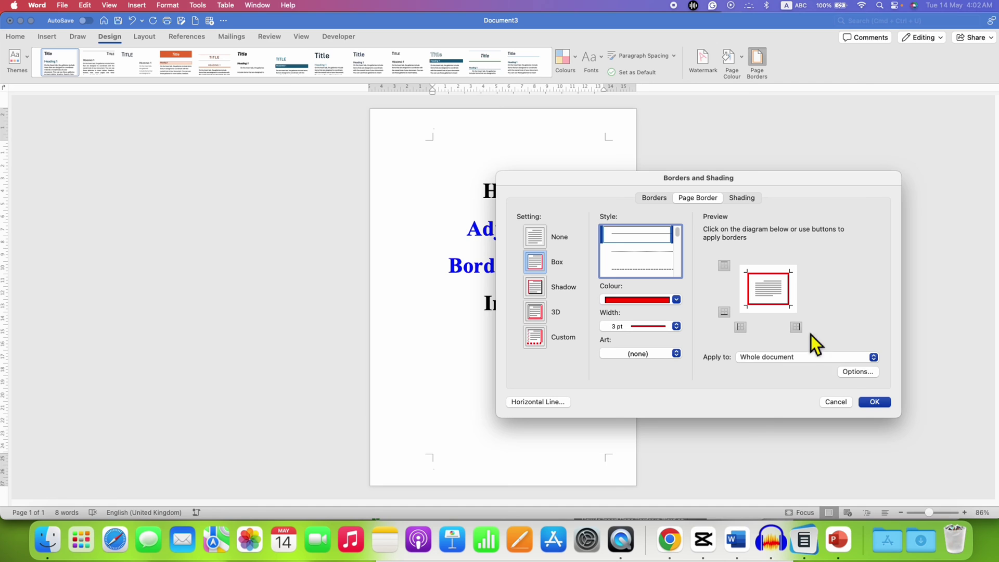
# Set the border options to measure from Text, keeping 1 pt top/bottom and 4 pt sides.
pyautogui.click(866, 374)
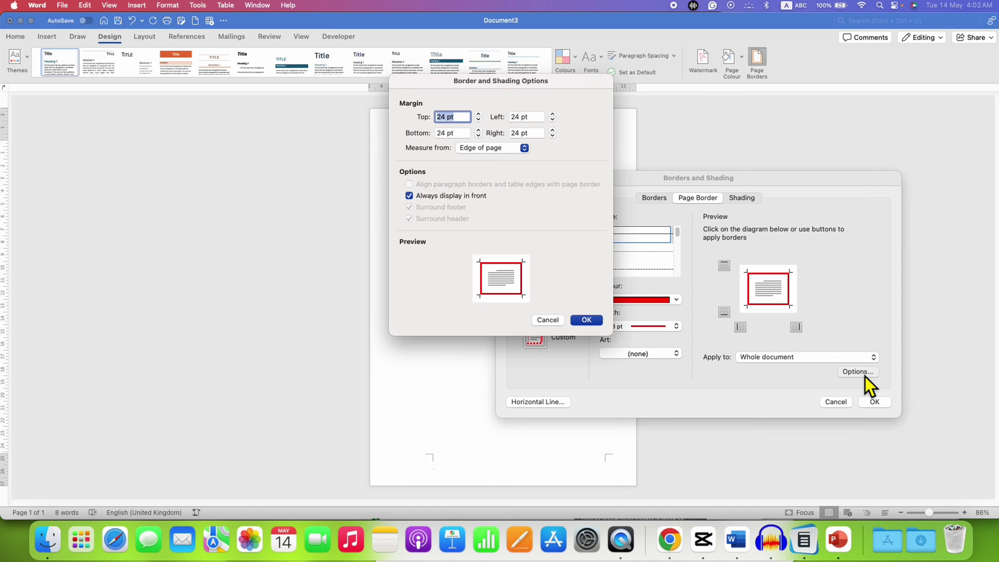
pyautogui.moveTo(504, 87); pyautogui.dragTo(677, 168)
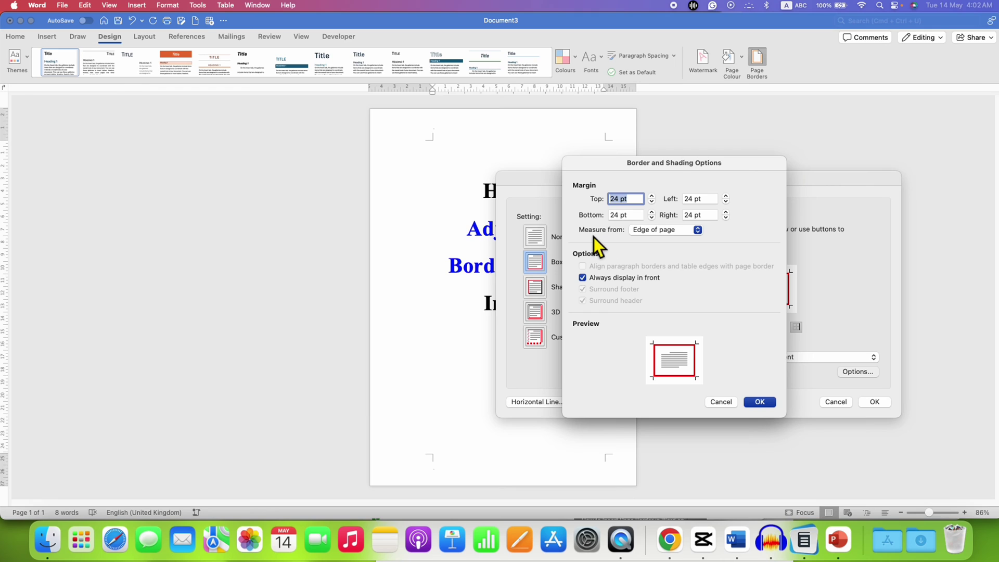
pyautogui.click(671, 231)
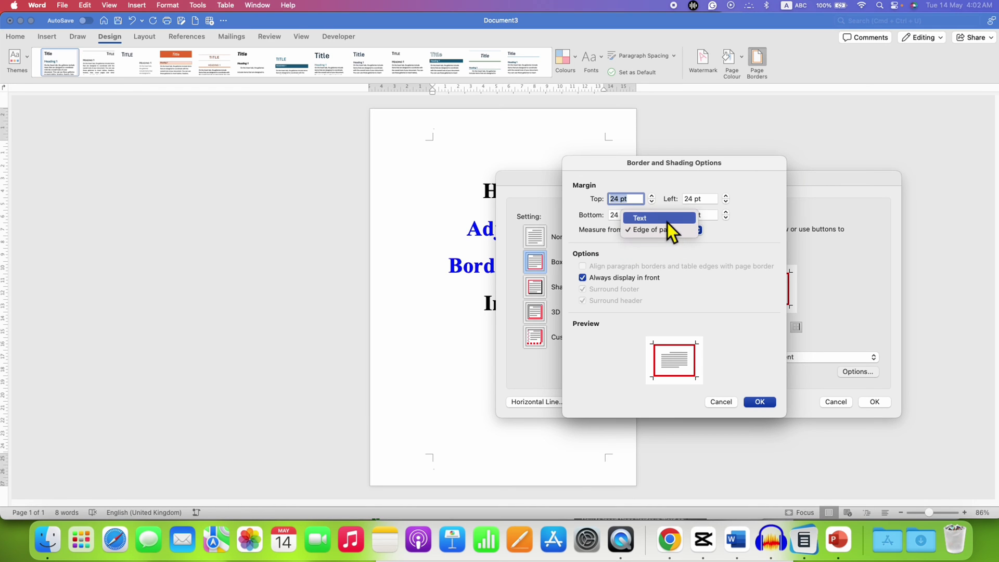
pyautogui.click(664, 220)
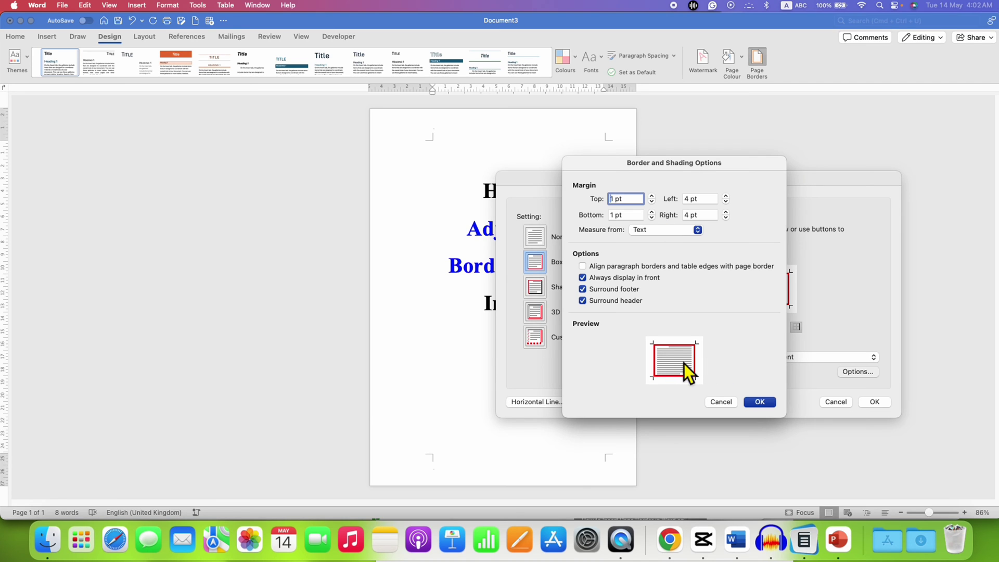
pyautogui.click(760, 403)
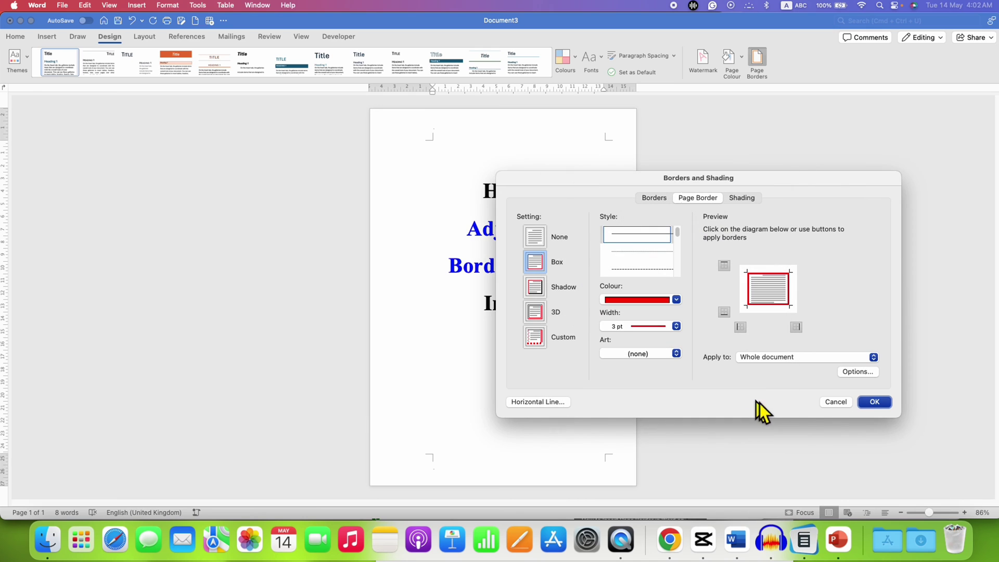
# Apply the red 3 pt box border to the page.
pyautogui.click(875, 403)
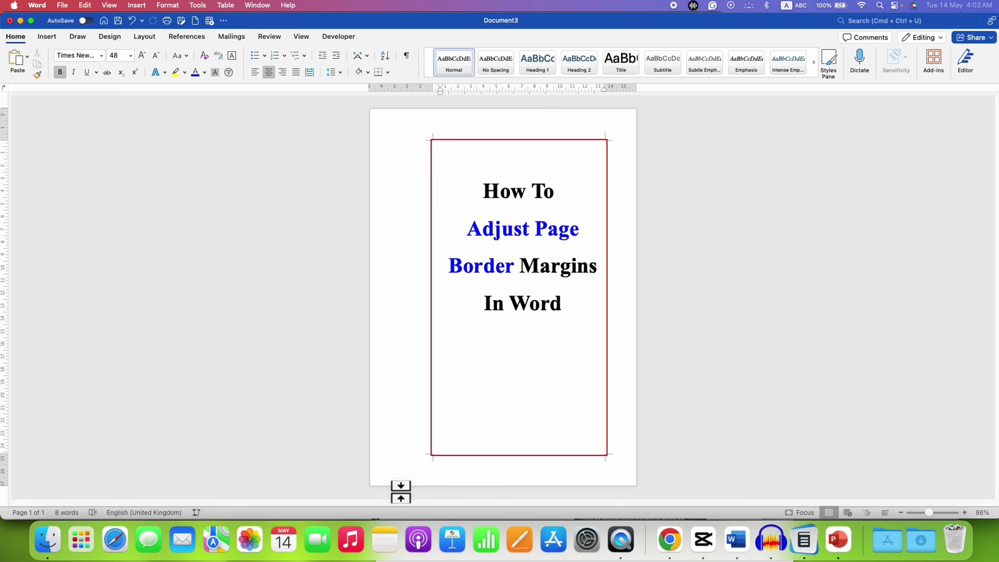
# Add a white-coloured space in the header, then select the empty footer line.
pyautogui.click(464, 129)
pyautogui.doubleClick(464, 129)
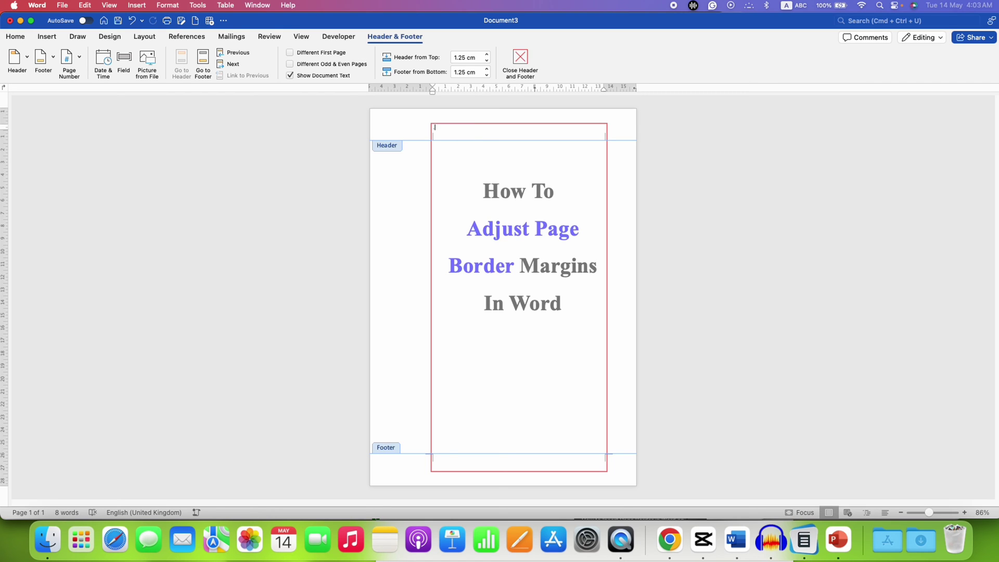
pyautogui.moveTo(457, 137); pyautogui.dragTo(366, 133)
pyautogui.click(16, 36)
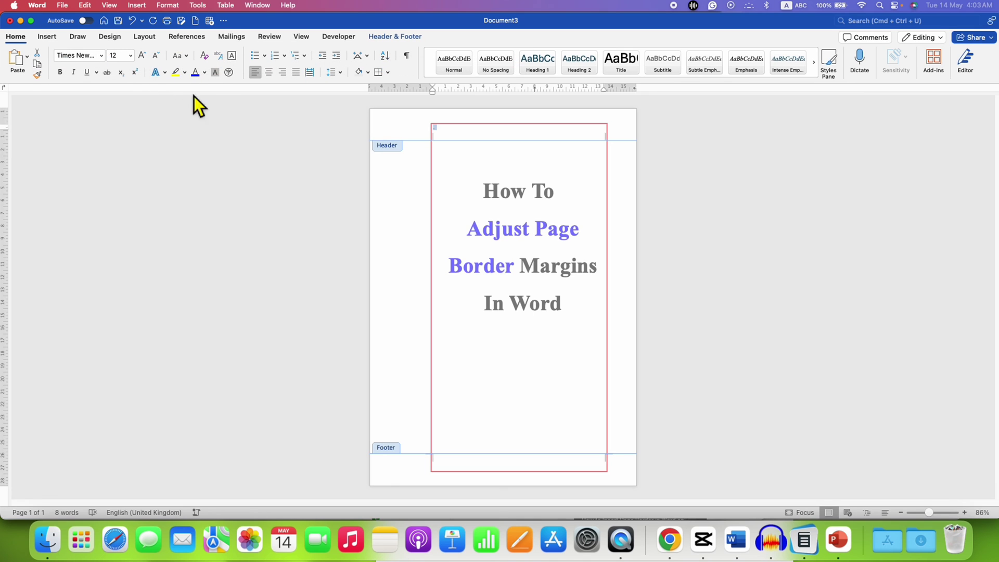
pyautogui.click(208, 76)
pyautogui.click(202, 118)
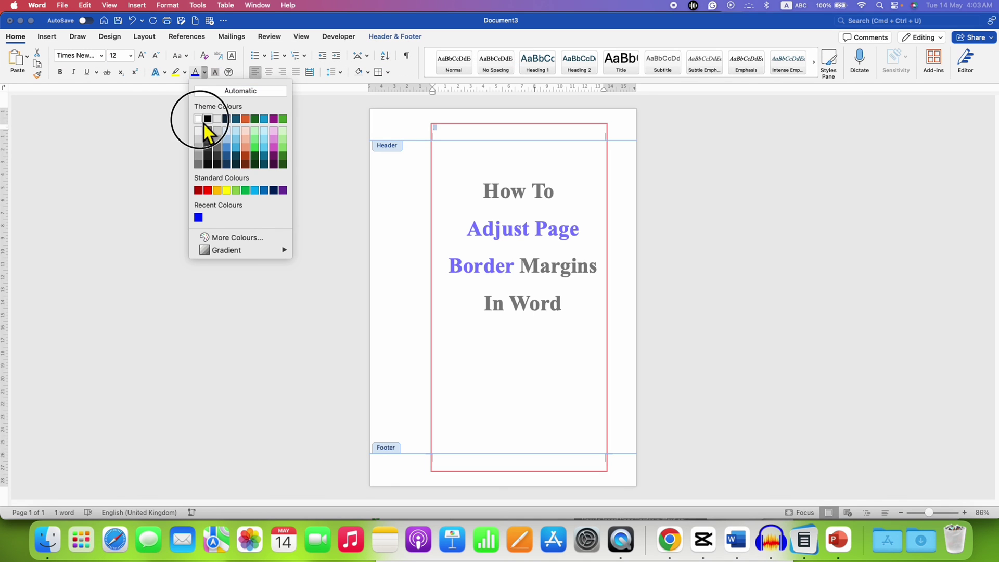
pyautogui.click(451, 467)
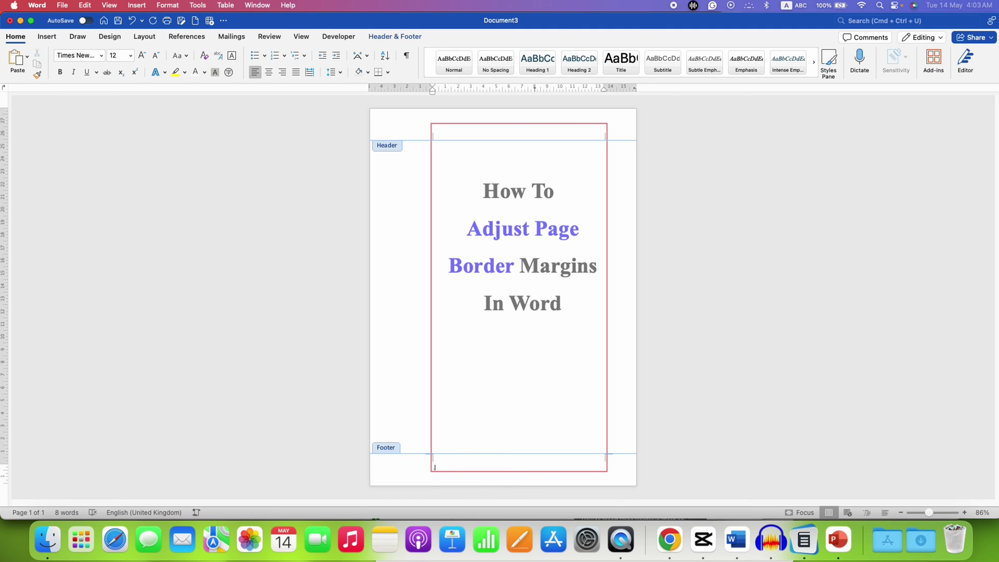
pyautogui.press('super+a')
# Return to the document body, leaving the red border spanning header to footer.
pyautogui.doubleClick(505, 345)
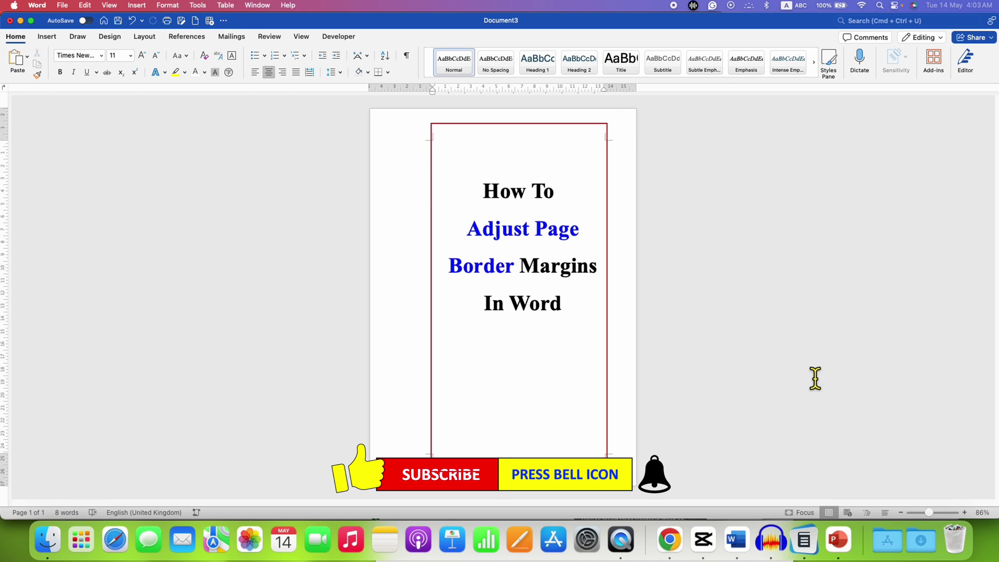